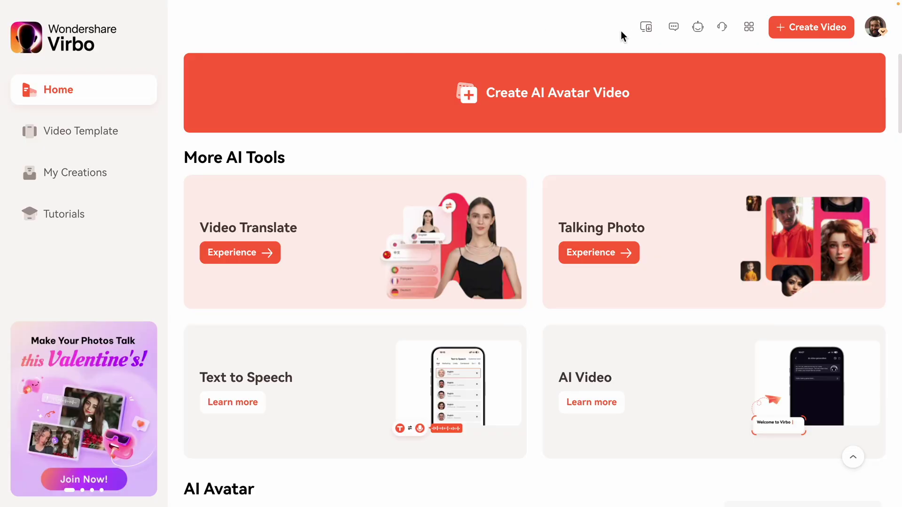
# Step: View the phone app download options for iOS and Android, and close them
pyautogui.moveTo(646, 32)
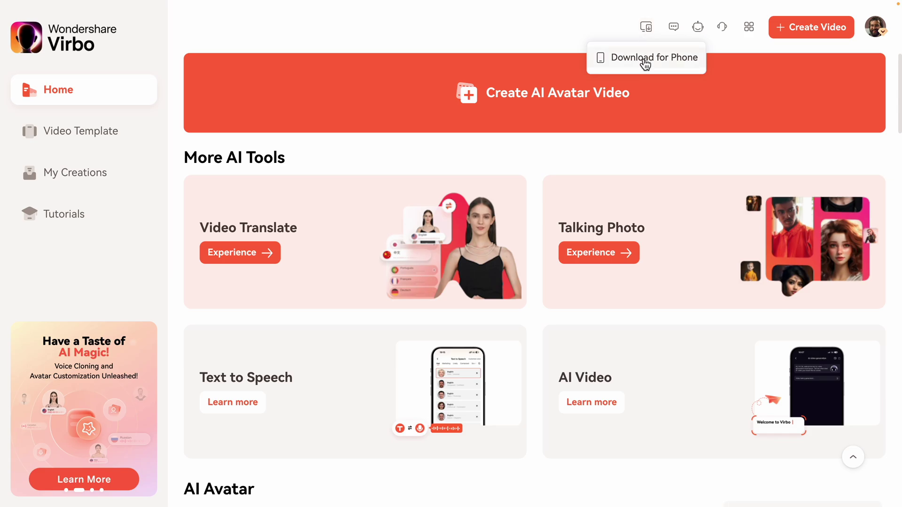
pyautogui.click(641, 57)
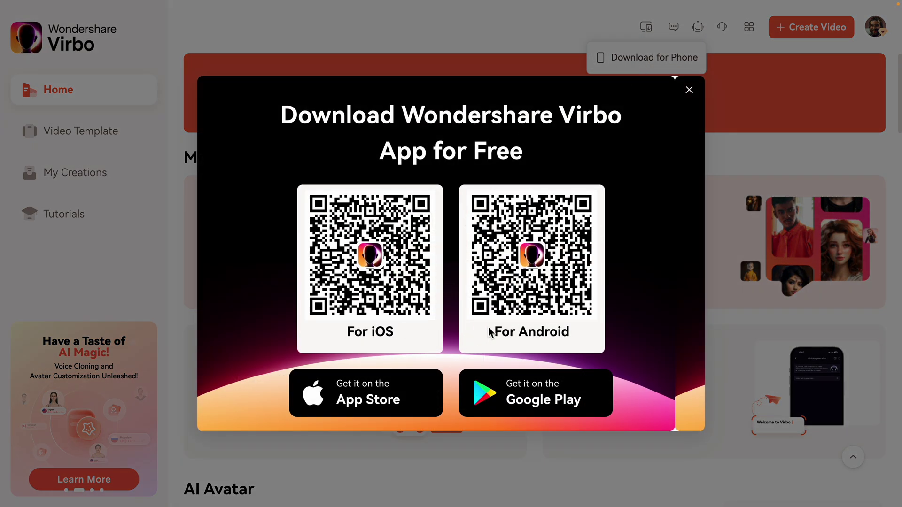
pyautogui.click(692, 93)
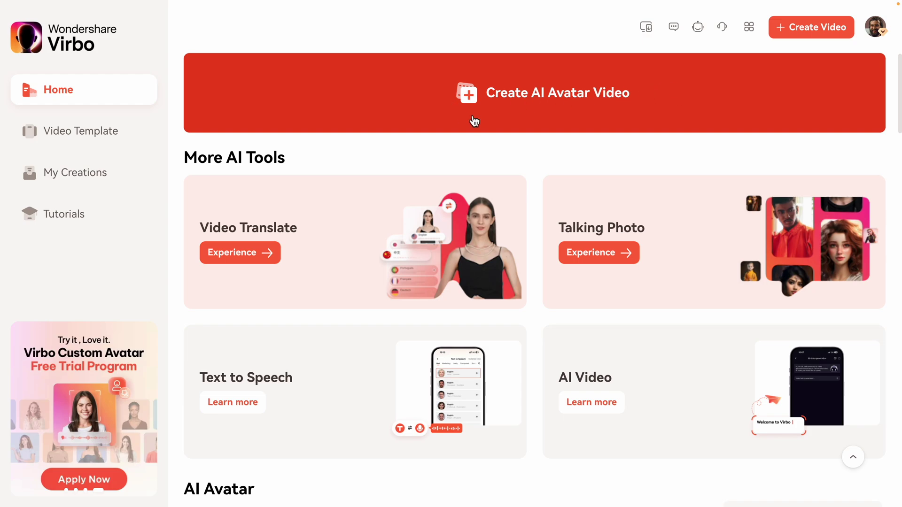
# Step: Create a new AI avatar video with the Landscape 16:9 aspect ratio
pyautogui.click(591, 111)
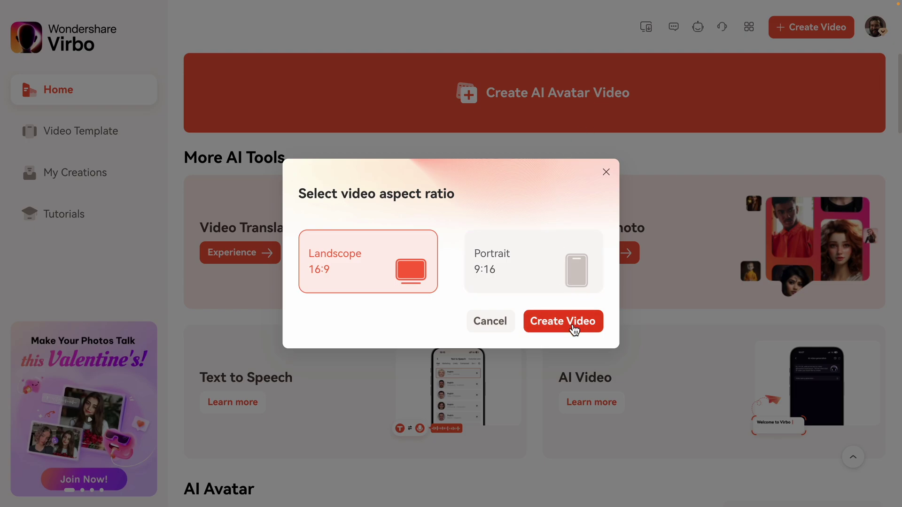
pyautogui.click(572, 326)
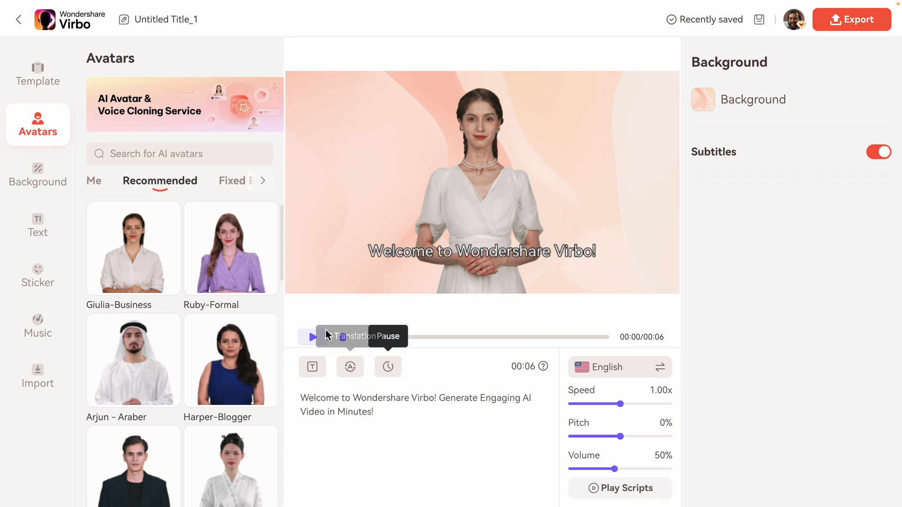
# Step: Replace the presenter with the Noah-Fitness avatar from the recommended avatars and adjust its placement on the canvas
pyautogui.scroll(-4, 226, 330)
pyautogui.scroll(-10, 227, 331)
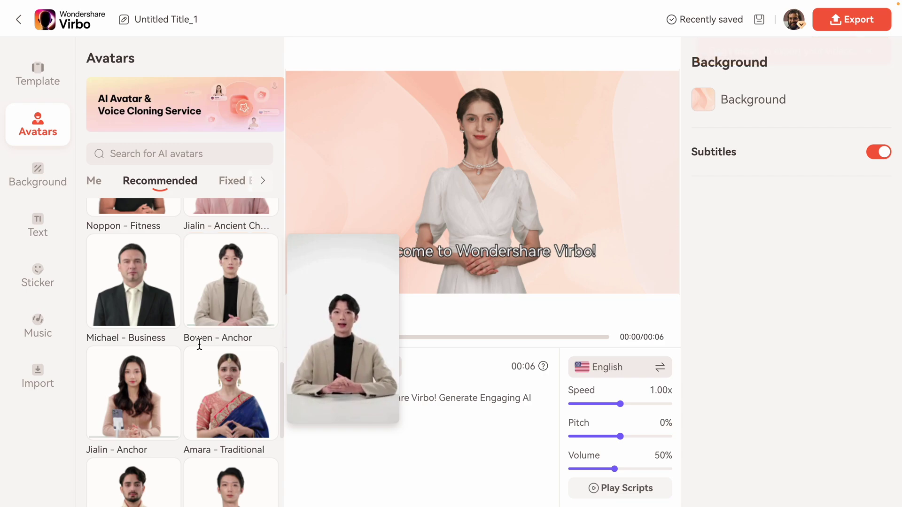
pyautogui.scroll(-3, 213, 403)
pyautogui.scroll(-10, 213, 402)
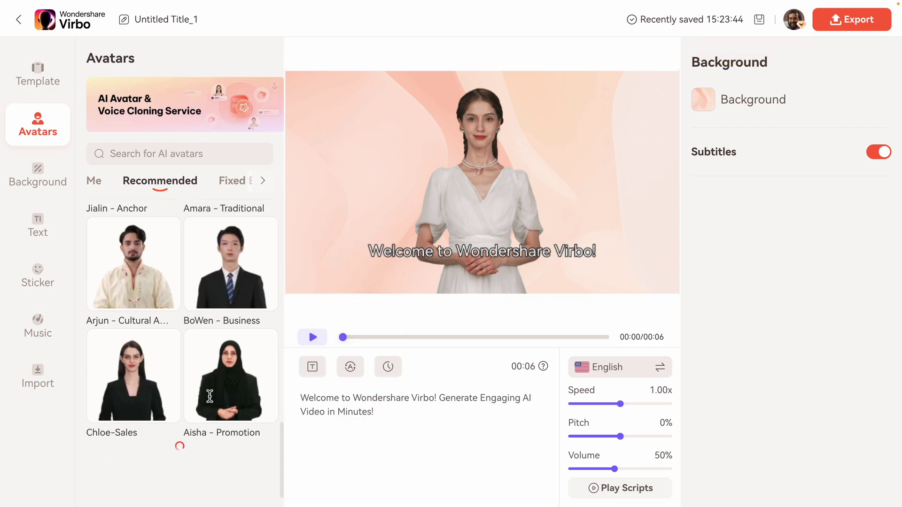
pyautogui.scroll(-7, 212, 400)
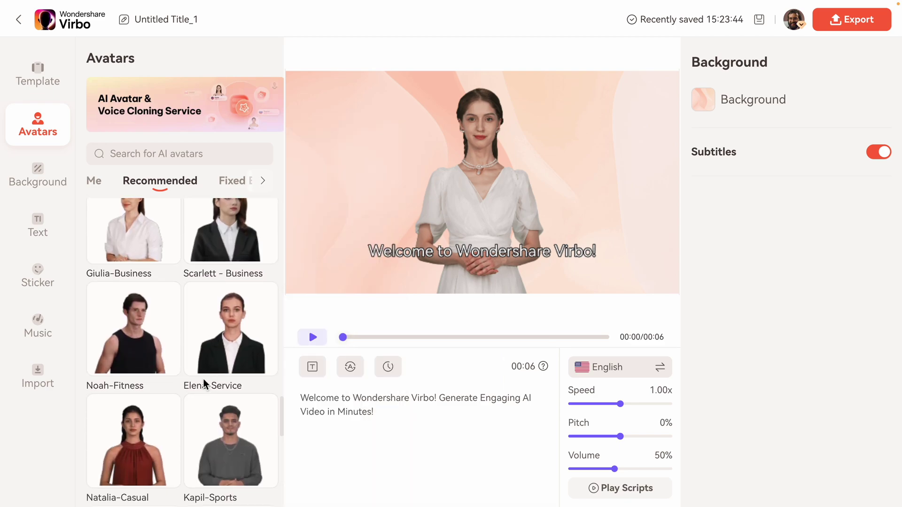
pyautogui.moveTo(153, 345)
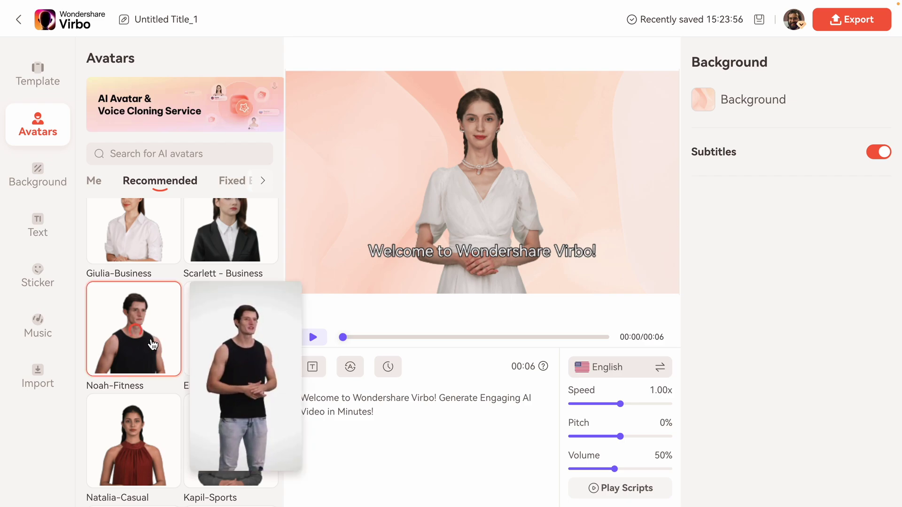
pyautogui.click(153, 345)
pyautogui.moveTo(477, 211); pyautogui.dragTo(497, 221)
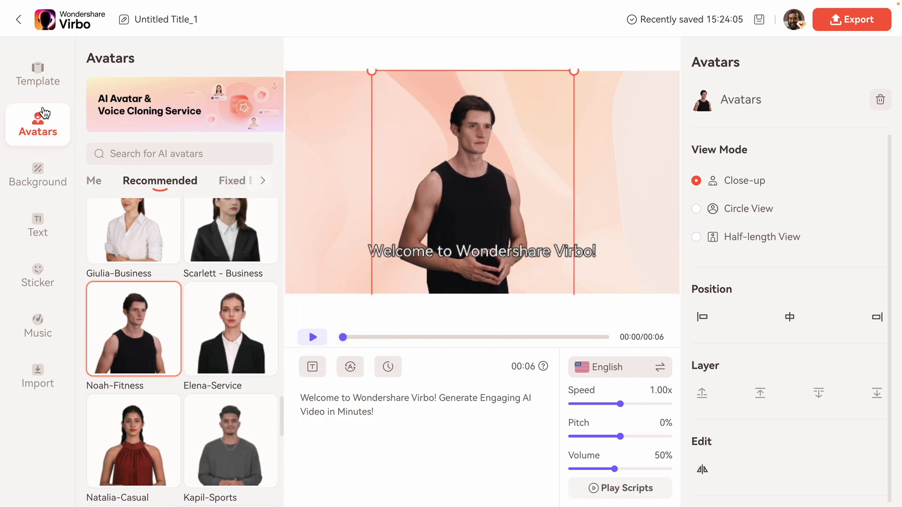
# Step: Browse the storyboard templates and preview several designs, including the headphone, juice, furniture and backpack ones, without applying any
pyautogui.click(43, 75)
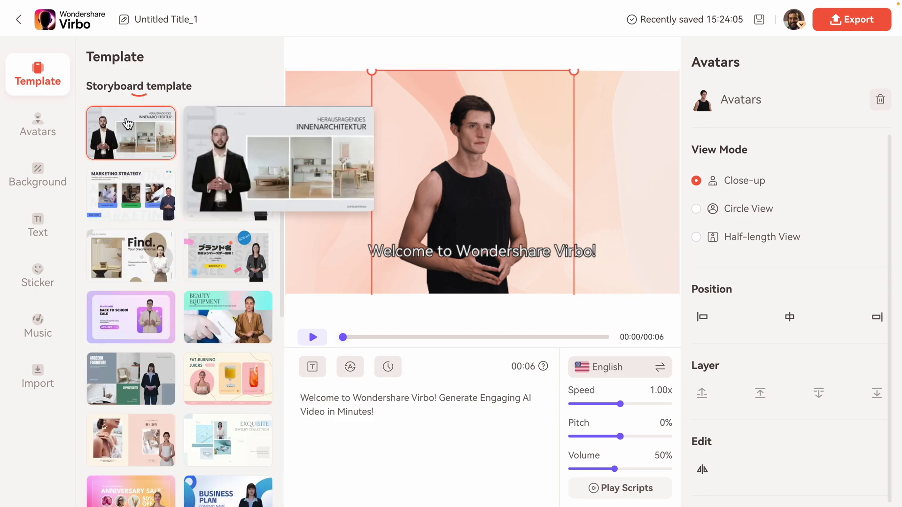
pyautogui.moveTo(207, 206)
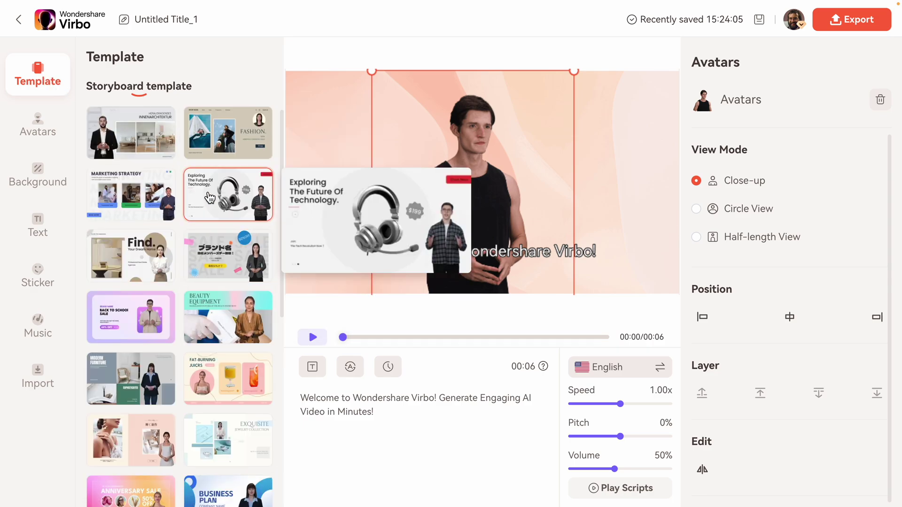
pyautogui.moveTo(219, 368)
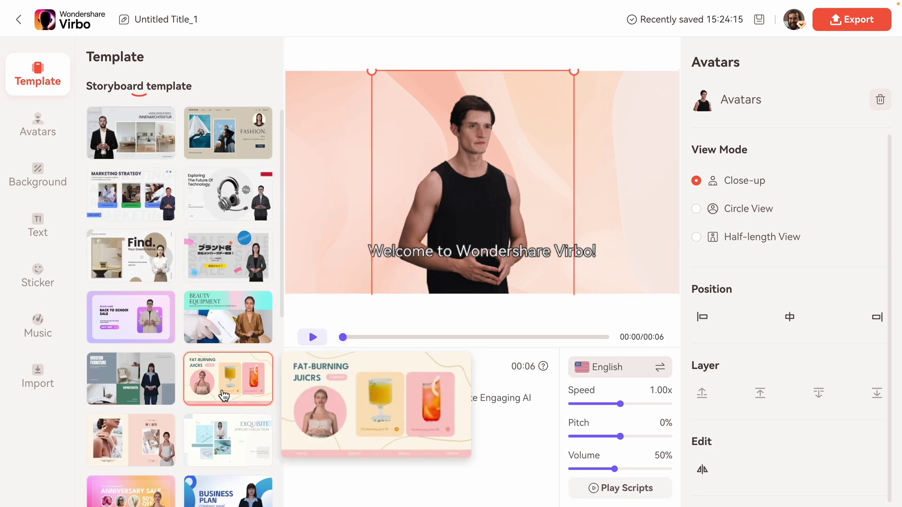
pyautogui.moveTo(150, 390)
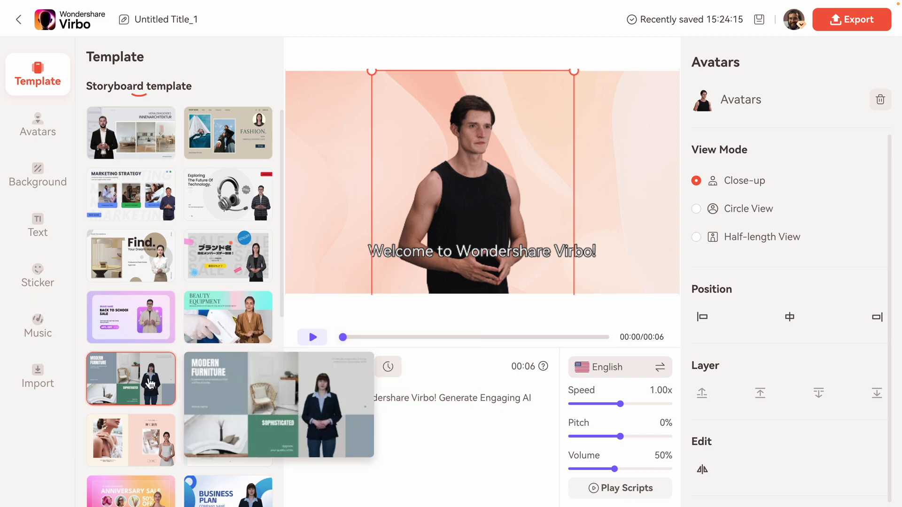
pyautogui.scroll(-2, 150, 385)
pyautogui.scroll(-2, 149, 385)
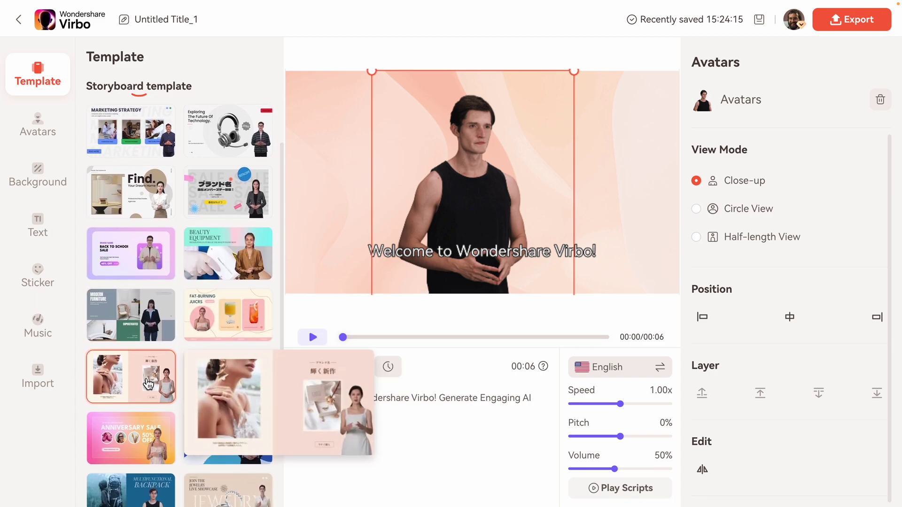
pyautogui.scroll(-3, 146, 381)
pyautogui.moveTo(141, 413)
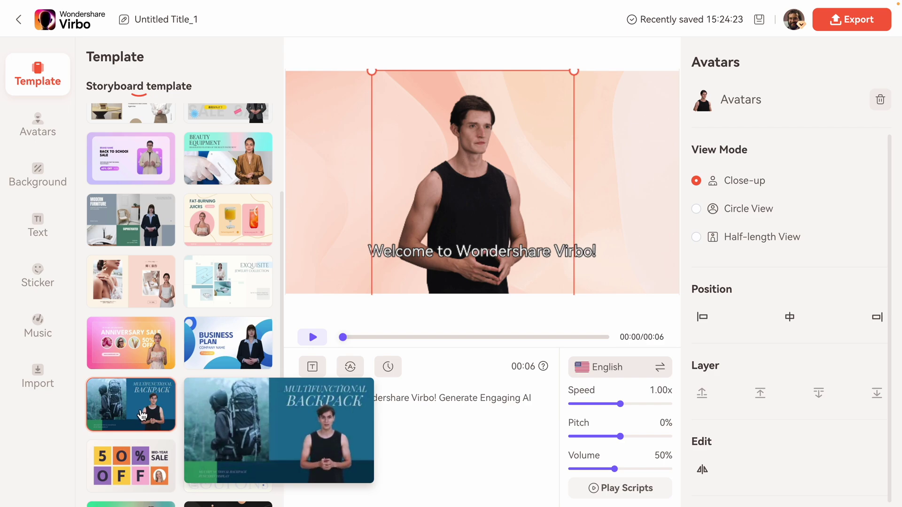
pyautogui.moveTo(138, 466)
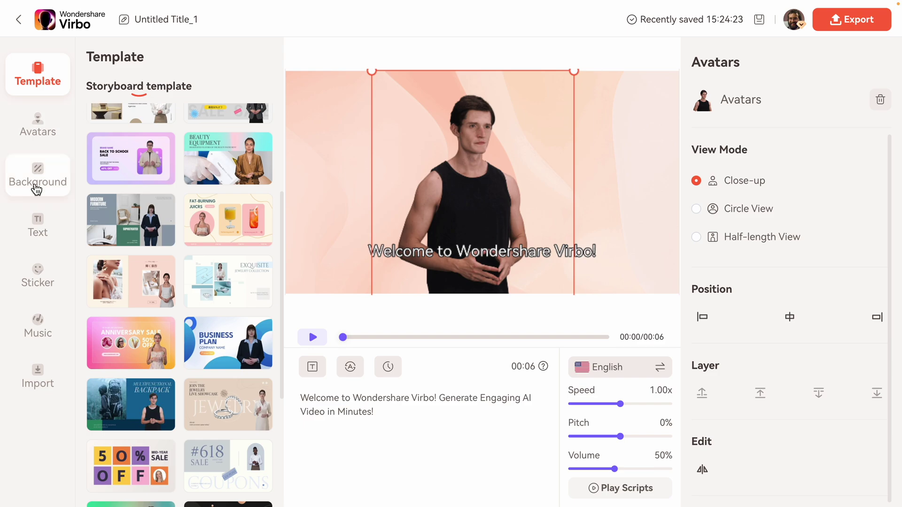
pyautogui.click(51, 137)
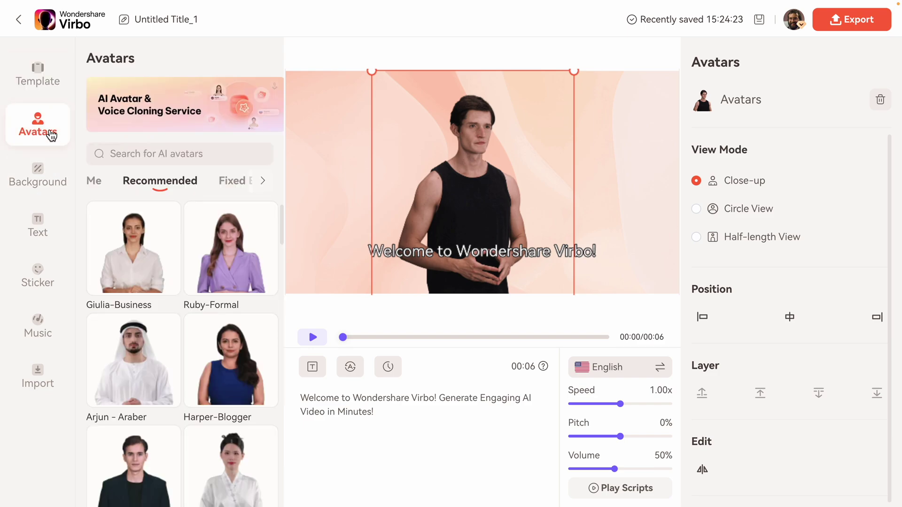
# Step: Apply the blue and magenta light-streak image from the popular backgrounds as the video's background
pyautogui.click(49, 175)
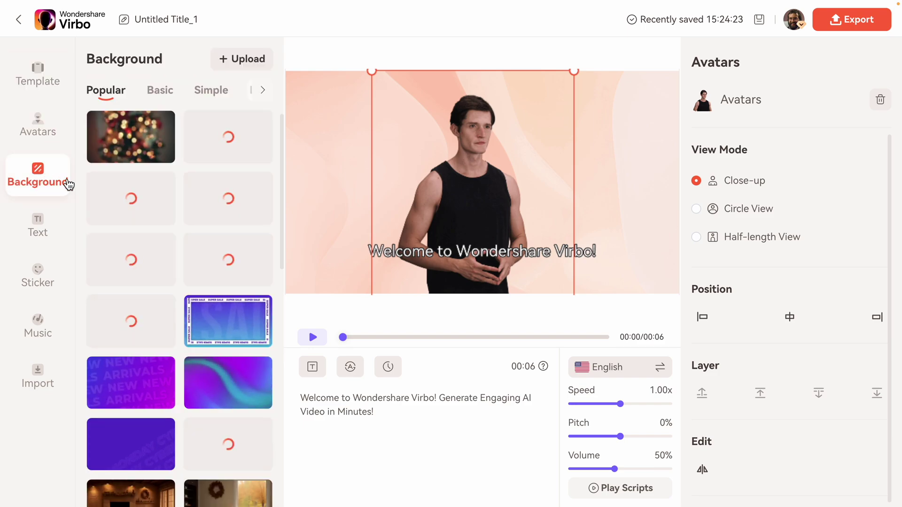
pyautogui.scroll(-1, 169, 301)
pyautogui.scroll(-8, 166, 300)
pyautogui.scroll(-3, 163, 300)
pyautogui.scroll(-3, 165, 318)
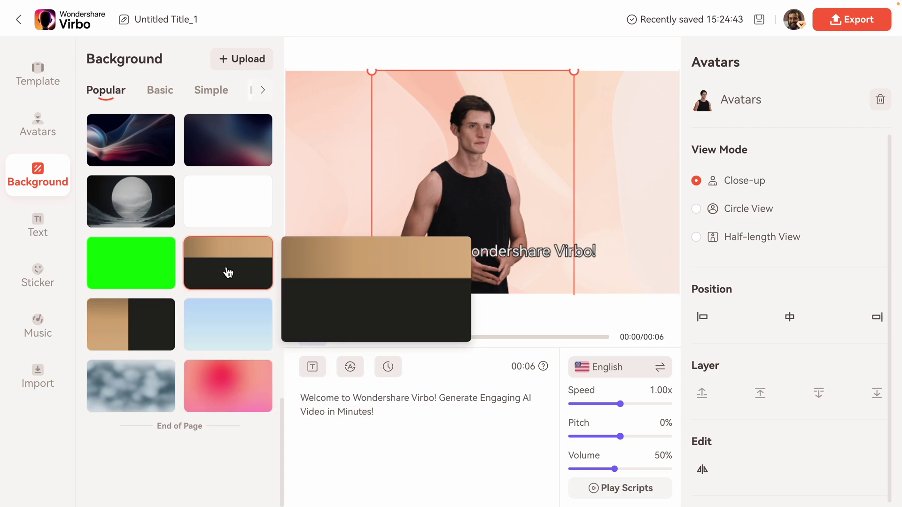
pyautogui.scroll(5, 242, 316)
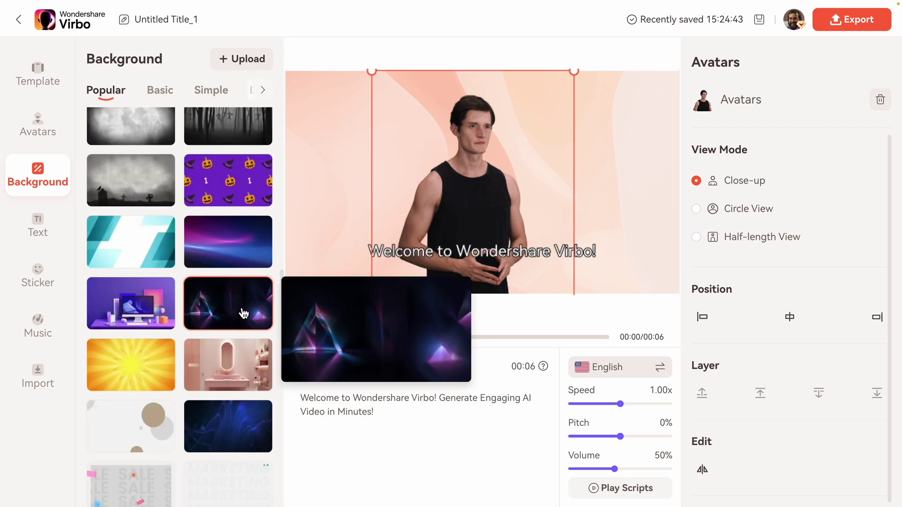
pyautogui.scroll(1, 243, 319)
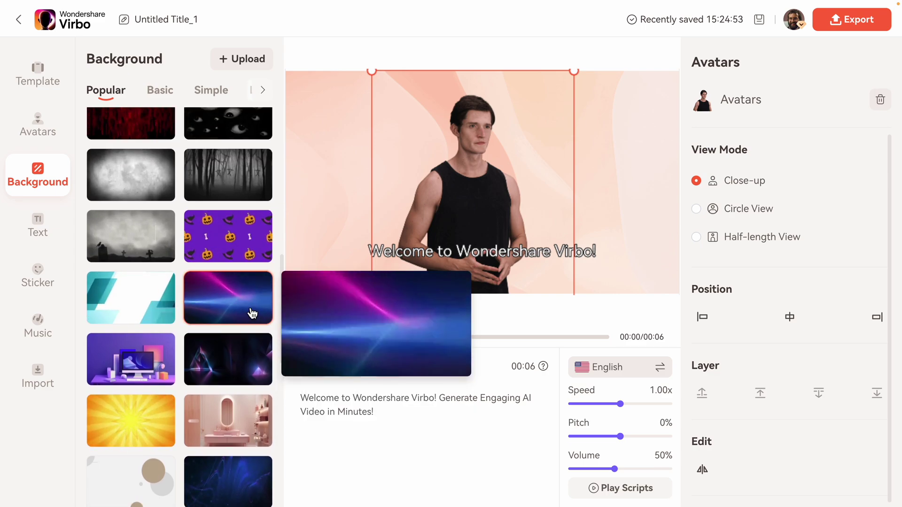
pyautogui.click(252, 313)
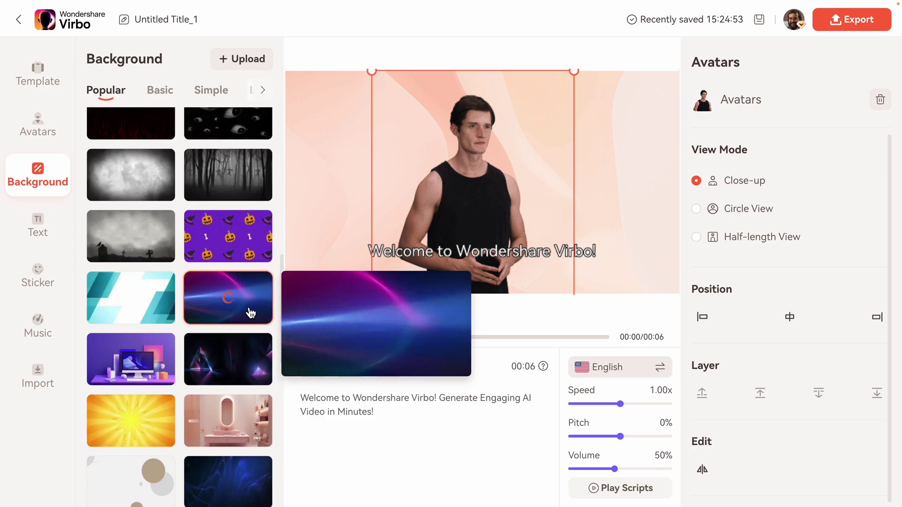
pyautogui.scroll(5, 248, 311)
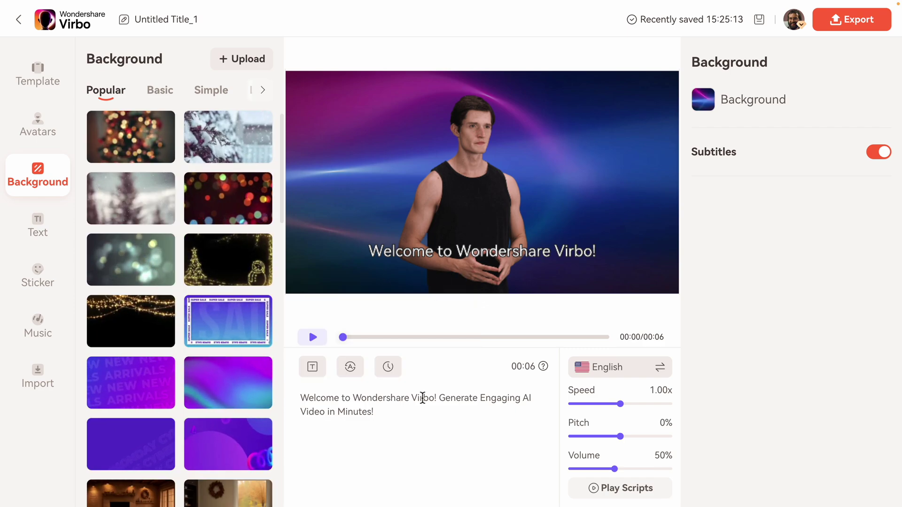
# Step: Replace the script text in the AI copywriting tool with "Write a snarky video script about why JavaScript is better than TypeScript."
pyautogui.click(370, 414)
pyautogui.moveTo(403, 417); pyautogui.dragTo(276, 403)
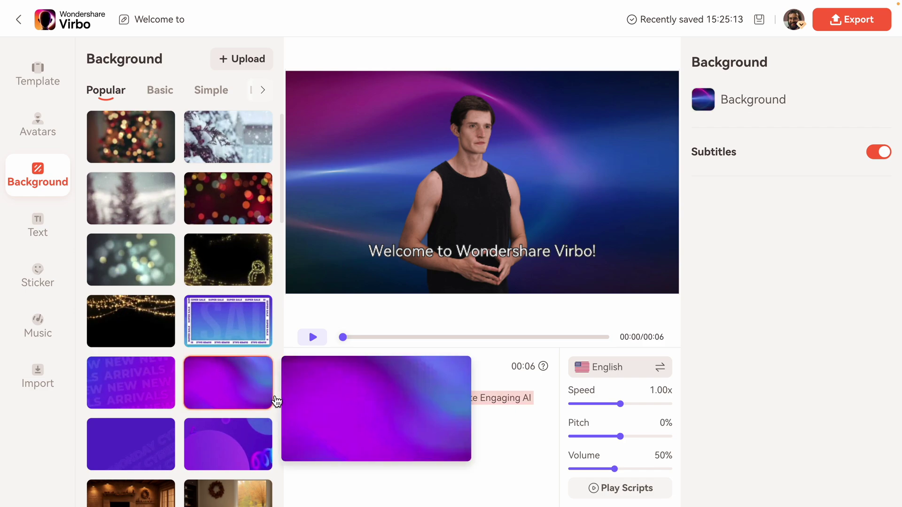
pyautogui.click(408, 433)
pyautogui.moveTo(408, 433); pyautogui.dragTo(308, 389)
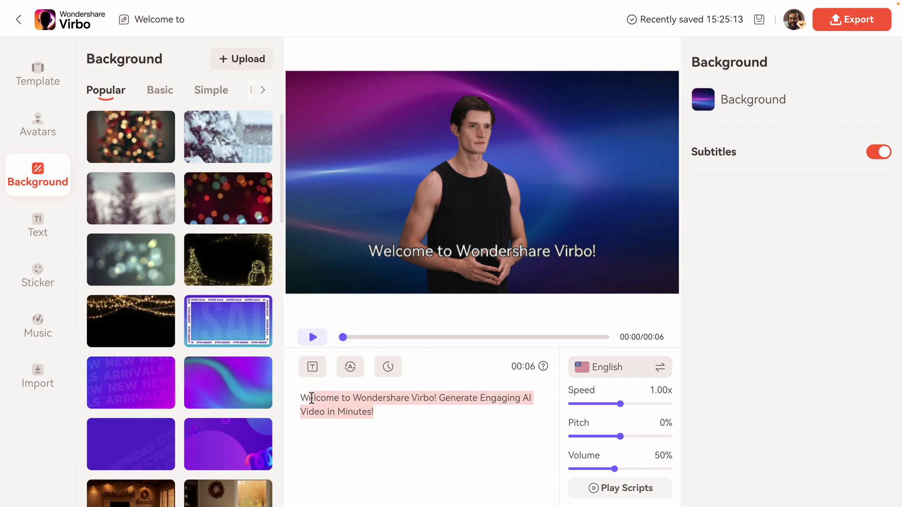
pyautogui.click(312, 367)
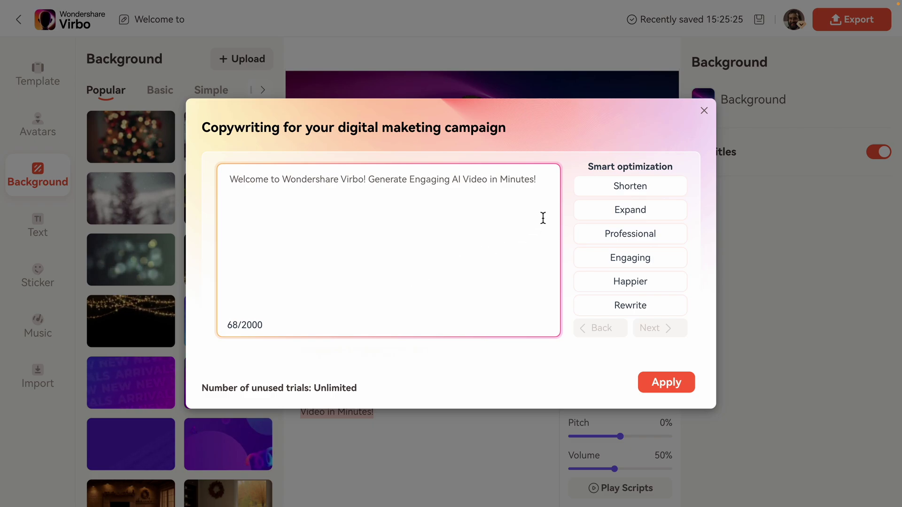
pyautogui.moveTo(543, 195); pyautogui.dragTo(89, 162)
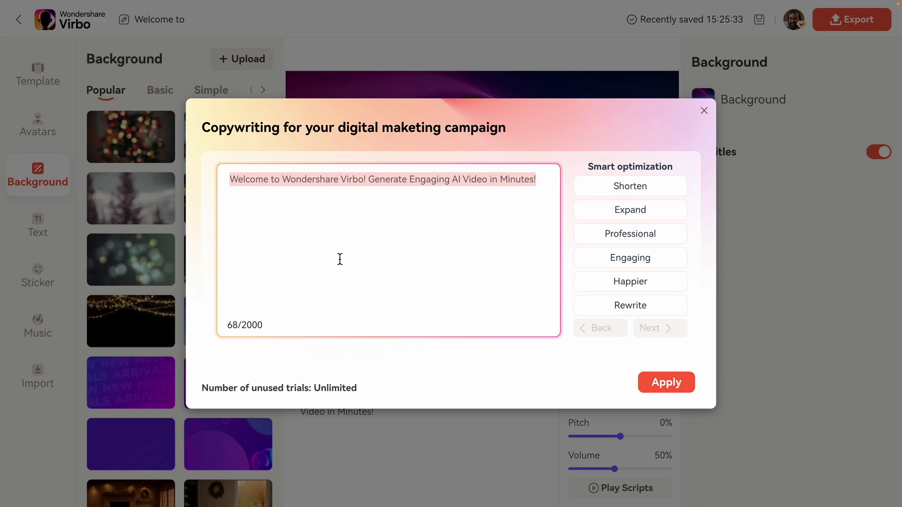
pyautogui.write('Write a snarky video script about why JavaScript is better than TypeScript.')
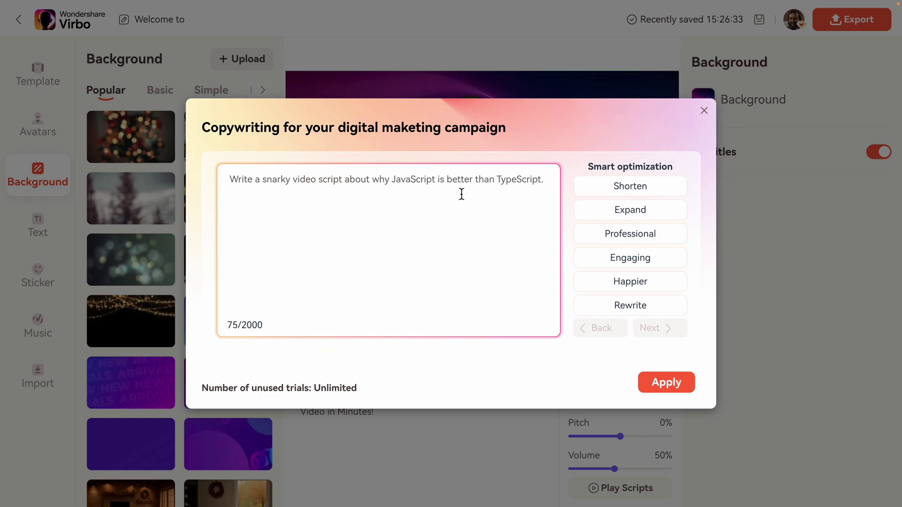
# Step: Generate a full script from the prompt with the Expand optimization and apply it to the video
pyautogui.click(638, 213)
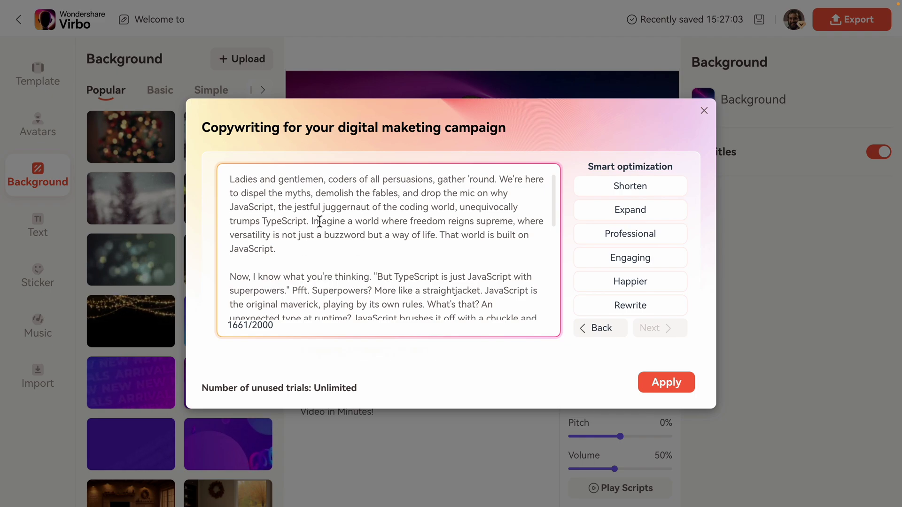
pyautogui.click(668, 384)
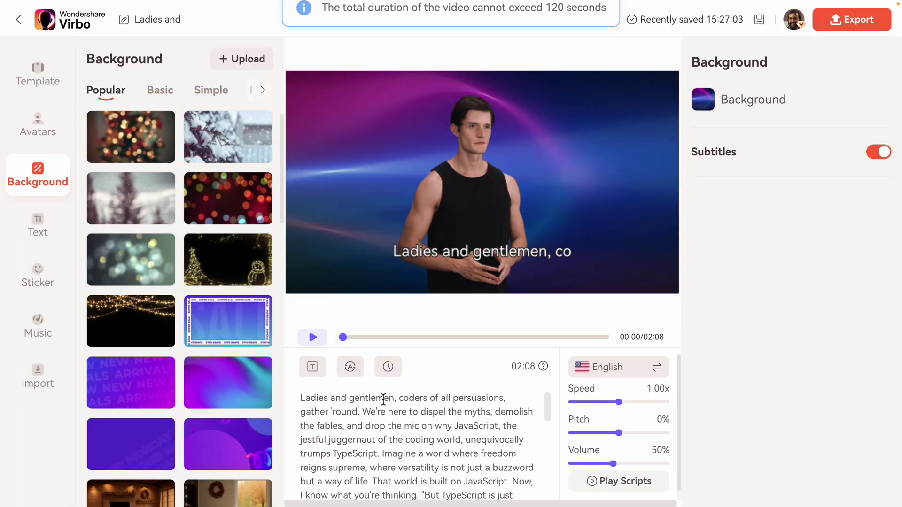
# Step: Set the voiceover to the US-flagged English voice described as Warm and Promotion
pyautogui.click(611, 376)
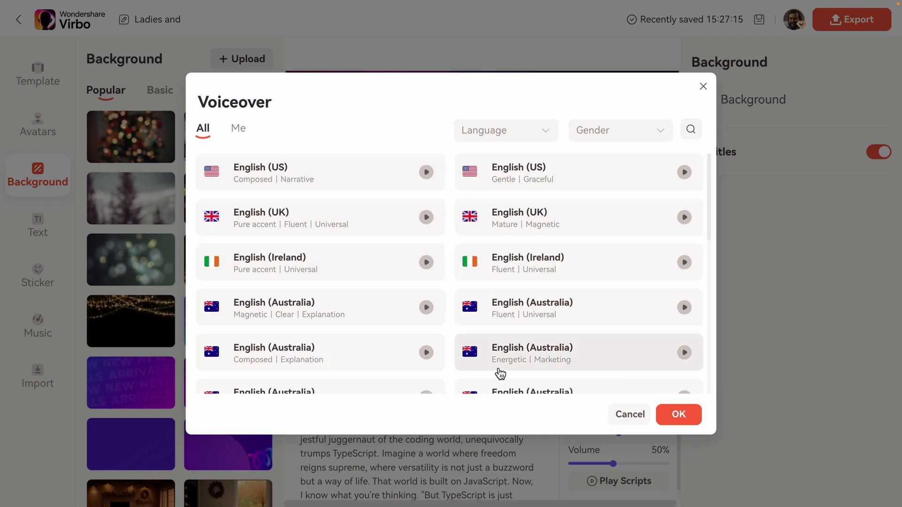
pyautogui.scroll(-10, 695, 391)
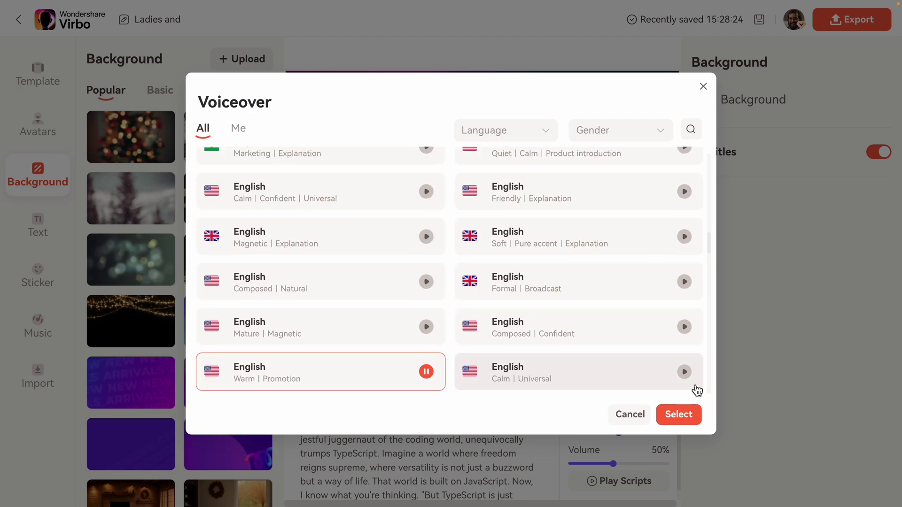
pyautogui.click(680, 414)
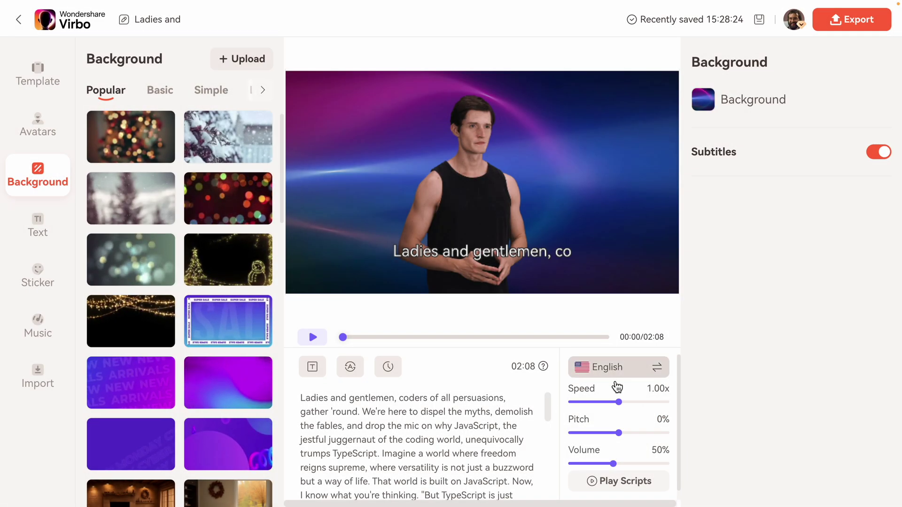
pyautogui.moveTo(613, 404)
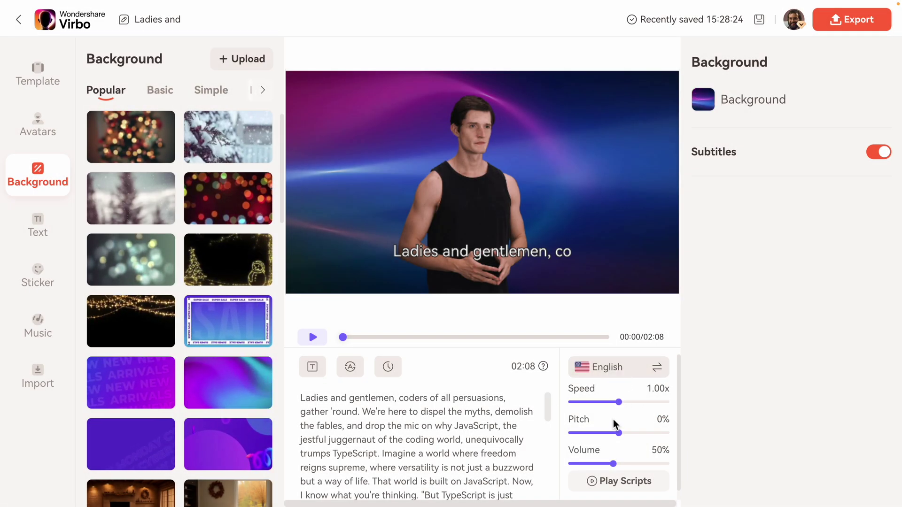
pyautogui.scroll(-4, 487, 453)
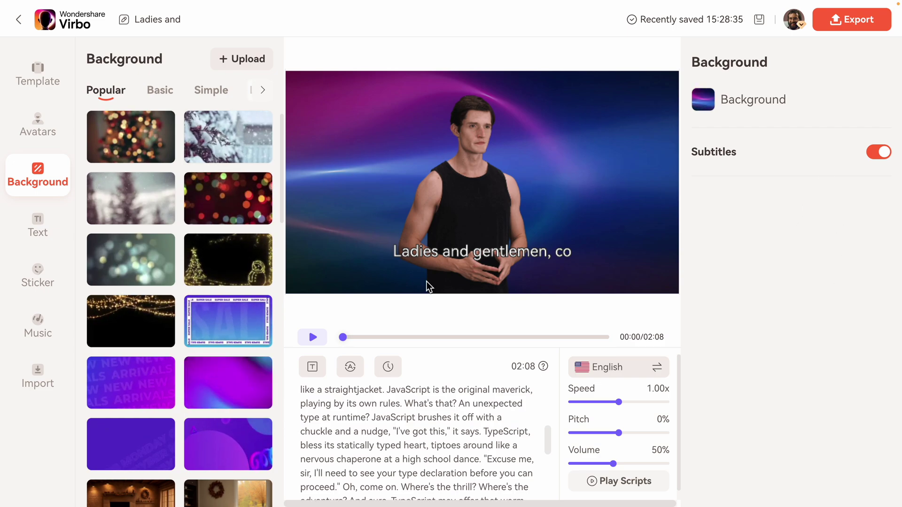
pyautogui.click(45, 229)
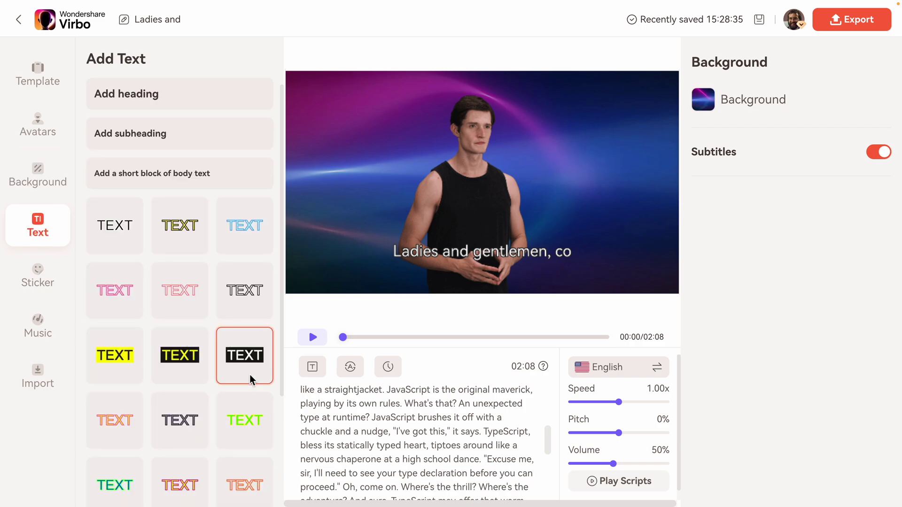
pyautogui.click(45, 281)
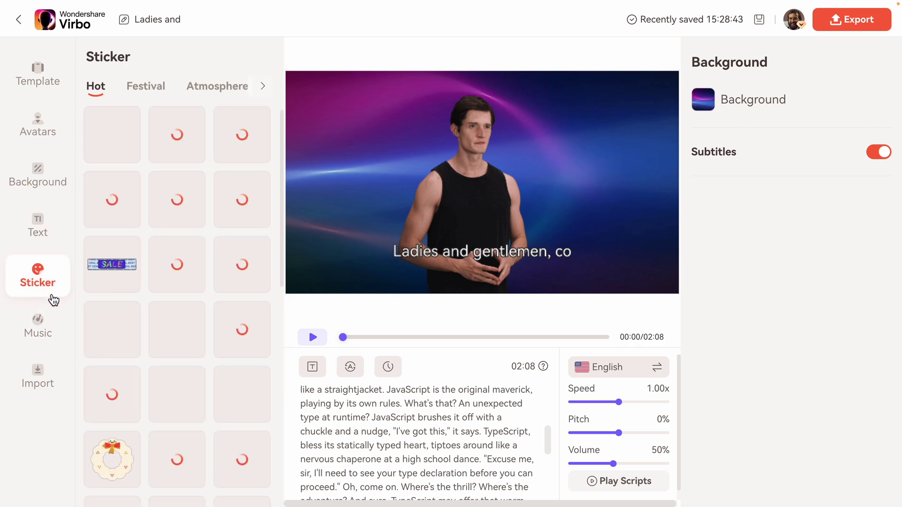
pyautogui.scroll(-3, 254, 385)
# Step: Add College Promotional as the video's music, and replace it with the Destroyed Memory track from the Business category
pyautogui.click(40, 329)
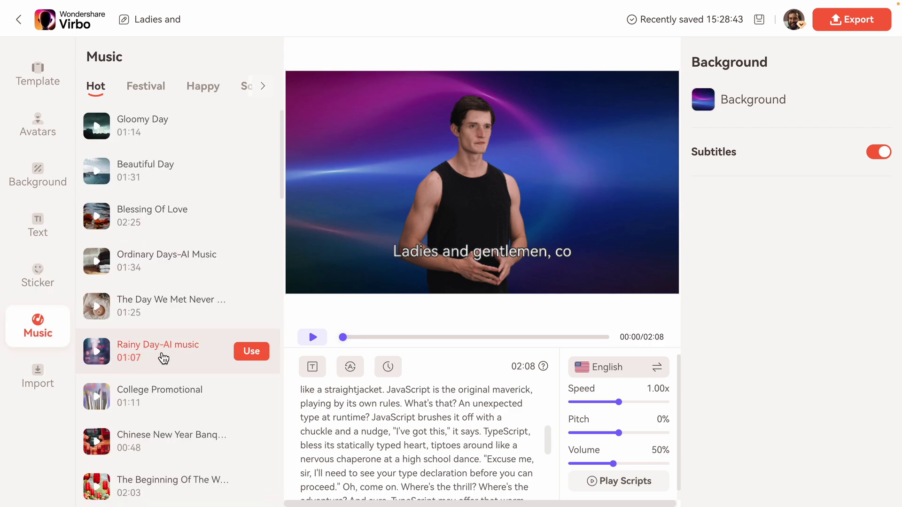
pyautogui.click(253, 396)
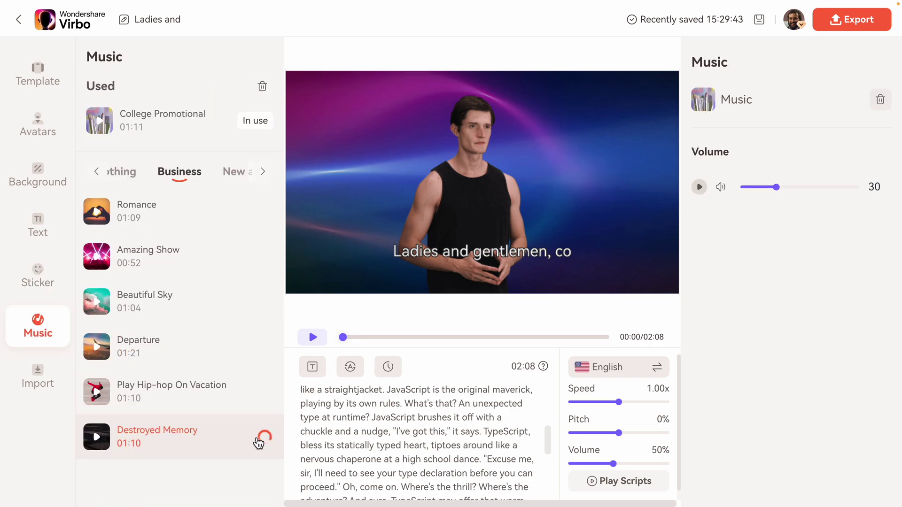
pyautogui.click(45, 381)
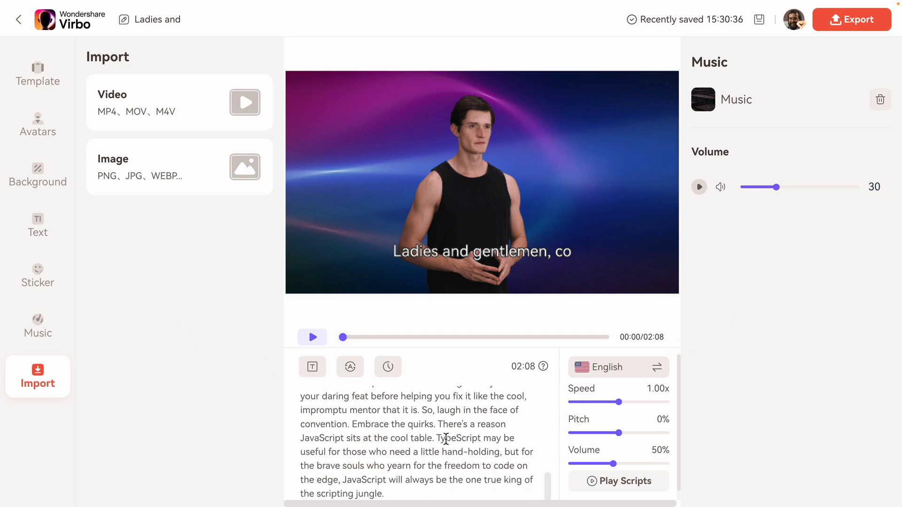
# Step: Delete the sentence "There's a reason JavaScript sits at the cool table." and the word "impromptu" from the script, and export the video
pyautogui.moveTo(439, 438); pyautogui.dragTo(440, 424)
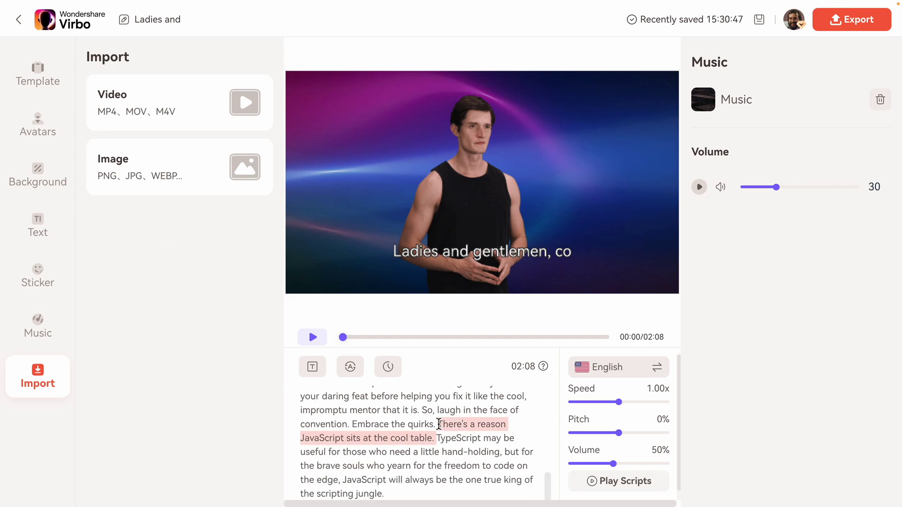
pyautogui.press('BackSpace')
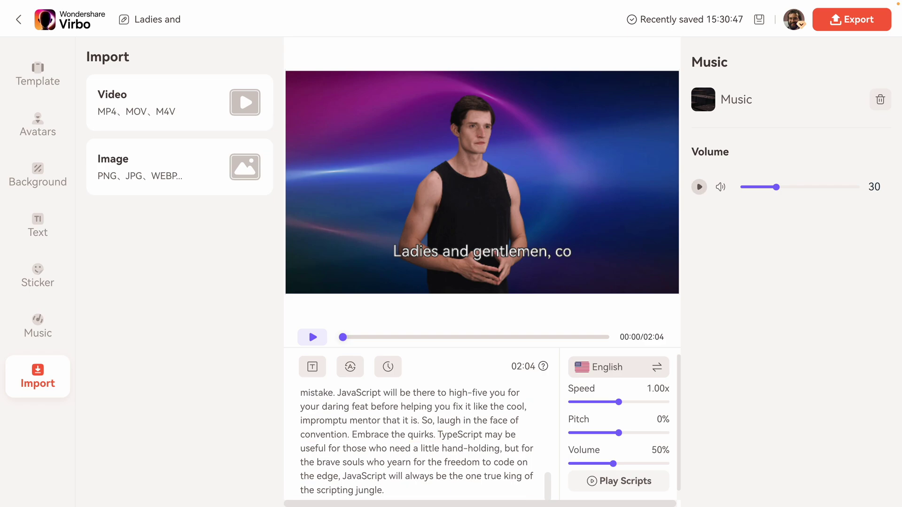
pyautogui.scroll(3, 381, 447)
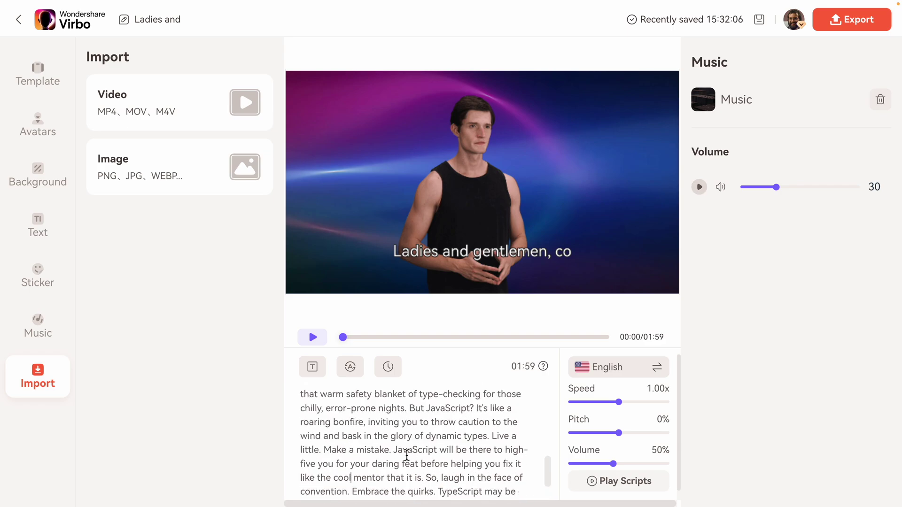
pyautogui.click(862, 24)
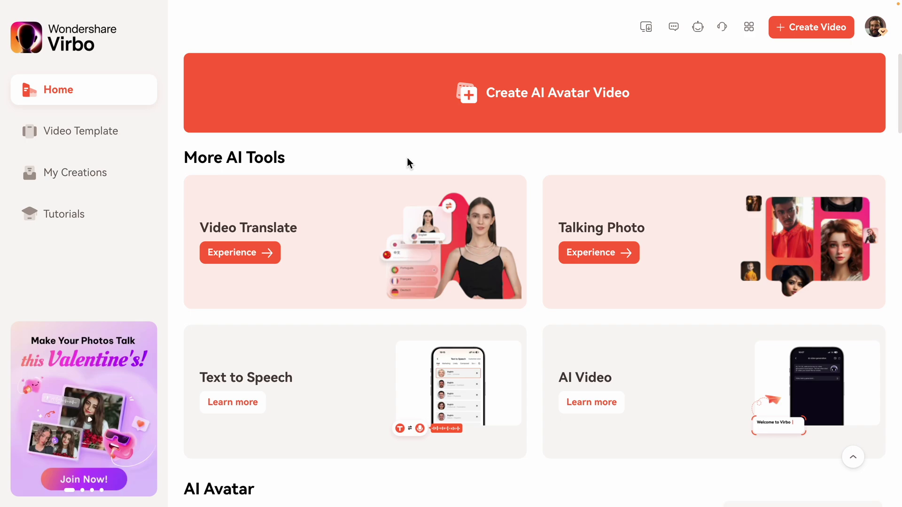
# Step: Upload intro-wondershare.mov to the Video Translator and translate it from English to Spanish
pyautogui.click(294, 262)
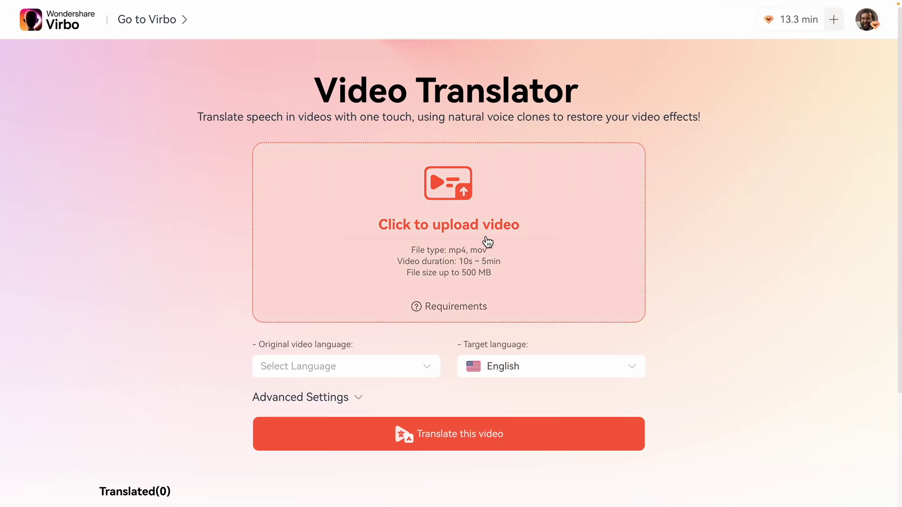
pyautogui.click(488, 242)
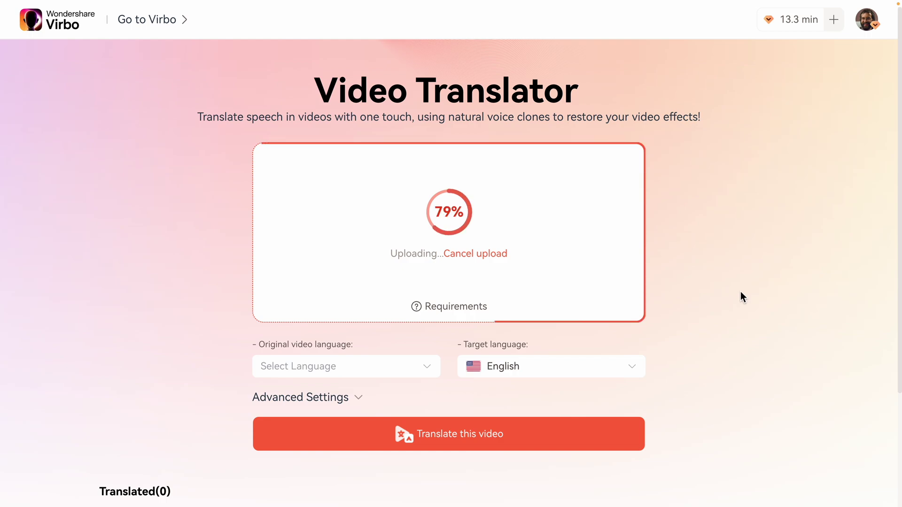
pyautogui.click(305, 367)
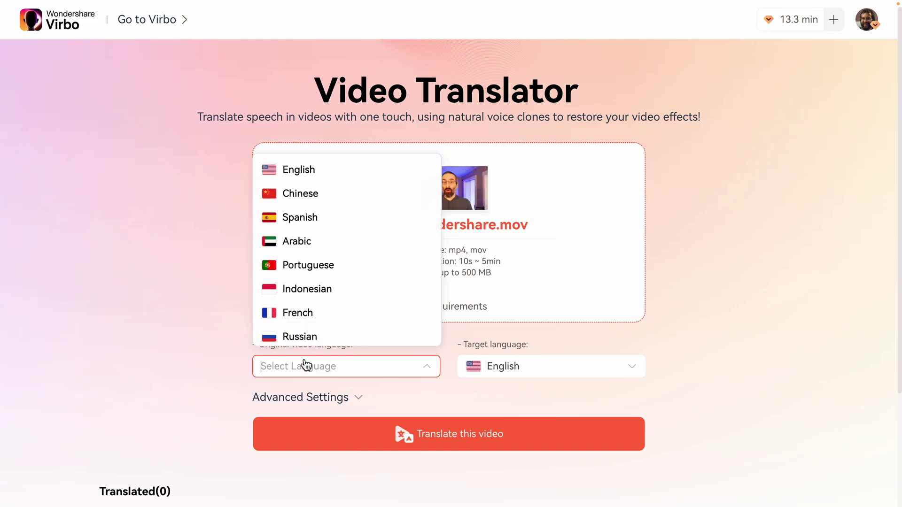
pyautogui.click(319, 180)
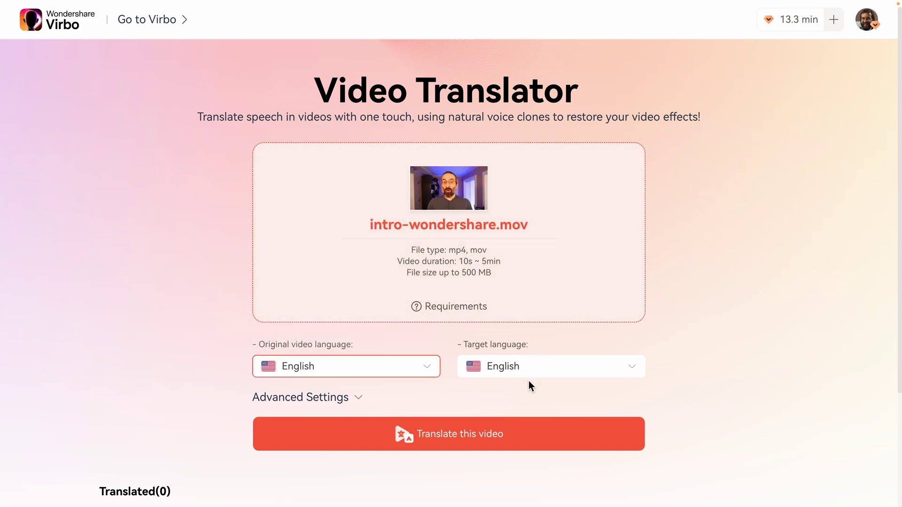
pyautogui.click(528, 378)
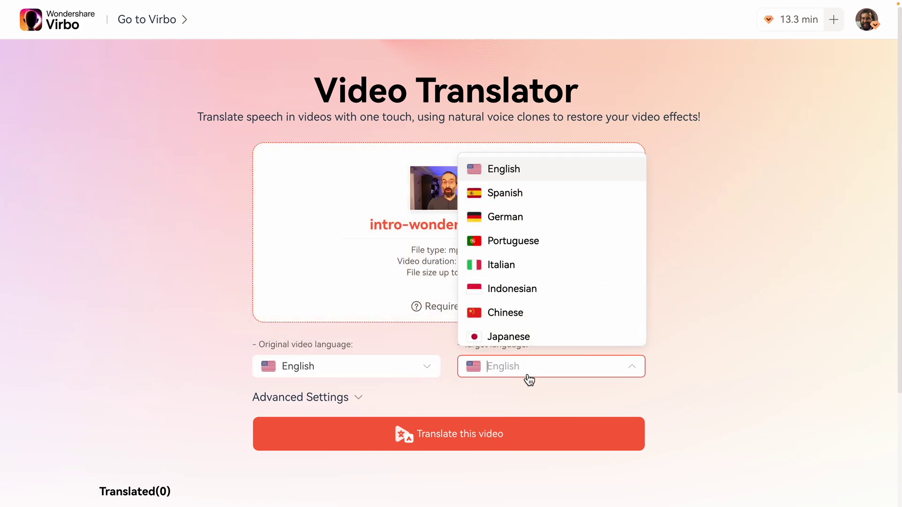
pyautogui.click(536, 201)
pyautogui.scroll(-2, 762, 360)
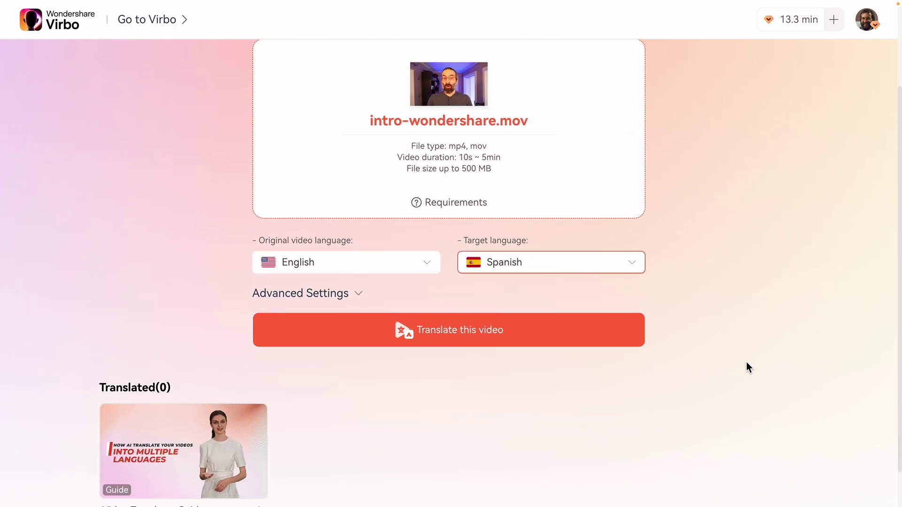
pyautogui.click(462, 344)
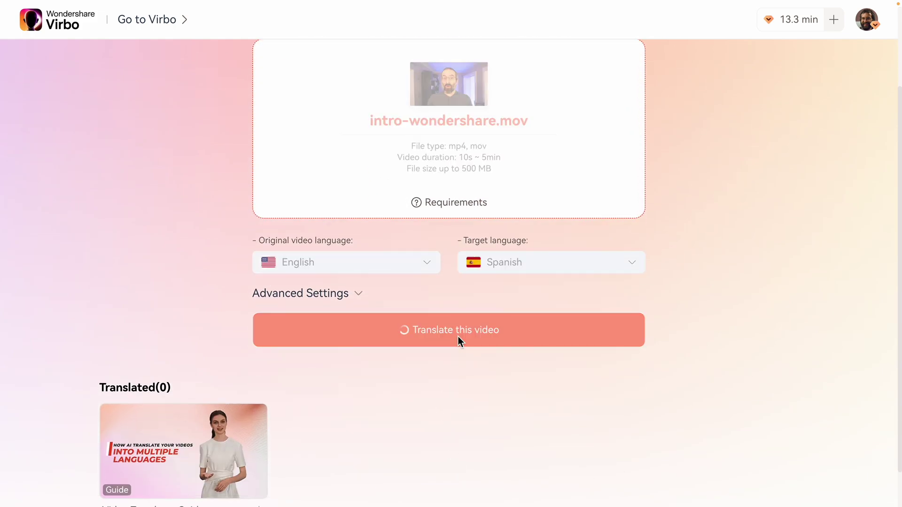
# Step: Set up another uploaded video for translation with English as its original language and a different target language chosen from further down the list
pyautogui.click(314, 366)
pyautogui.click(303, 172)
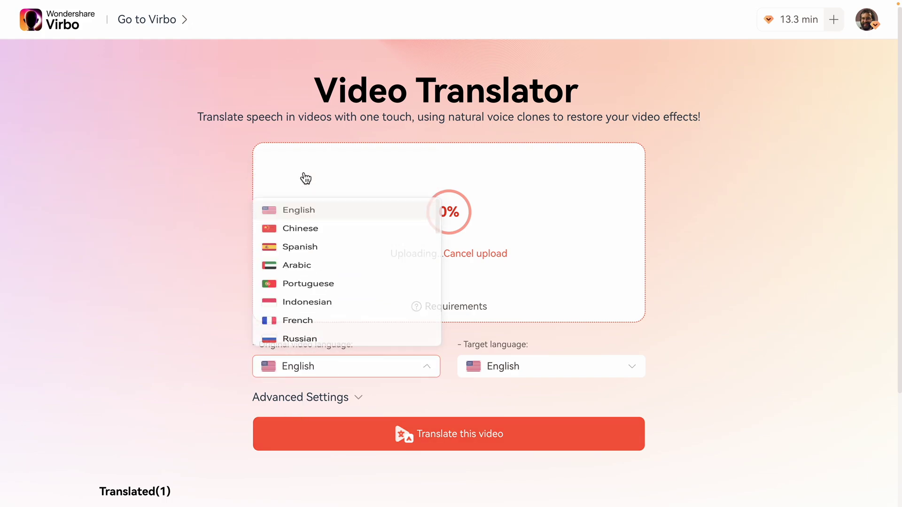
pyautogui.click(586, 370)
pyautogui.scroll(-3, 555, 313)
pyautogui.scroll(-5, 555, 313)
pyautogui.click(554, 315)
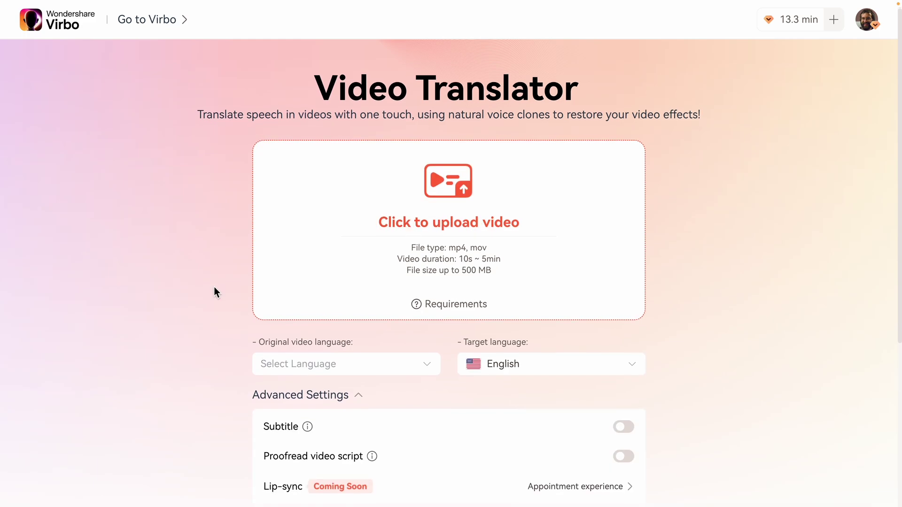
pyautogui.scroll(-3, 215, 287)
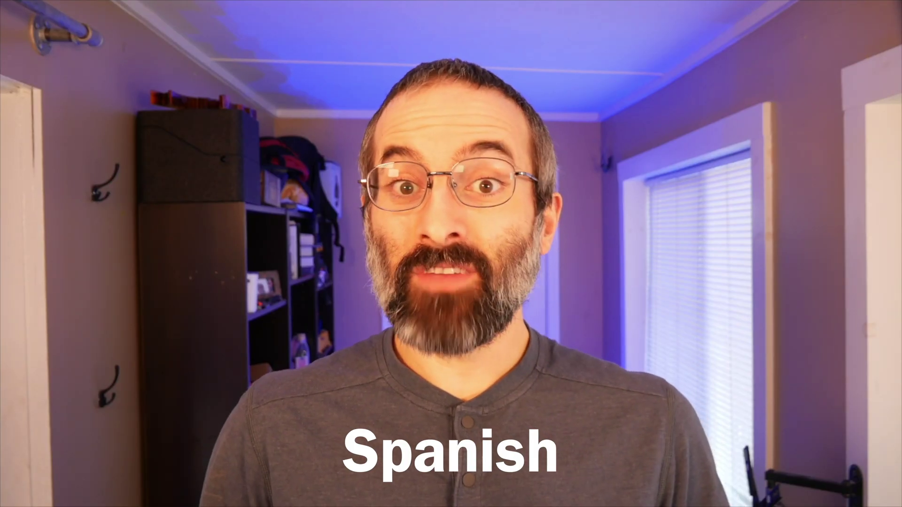
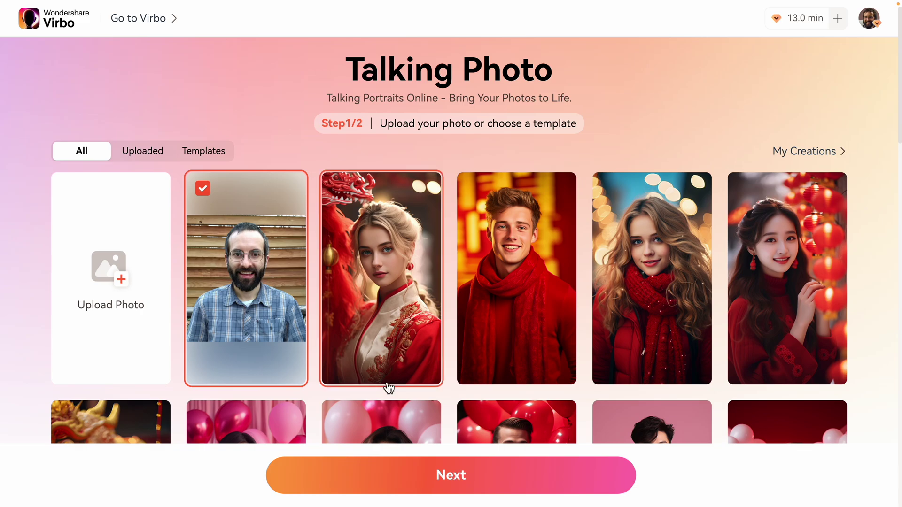
# Step: Continue with the uploaded portrait in Talking Photo and apply the AI-written script welcoming tech enthusiasts to the YouTube channel
pyautogui.click(469, 475)
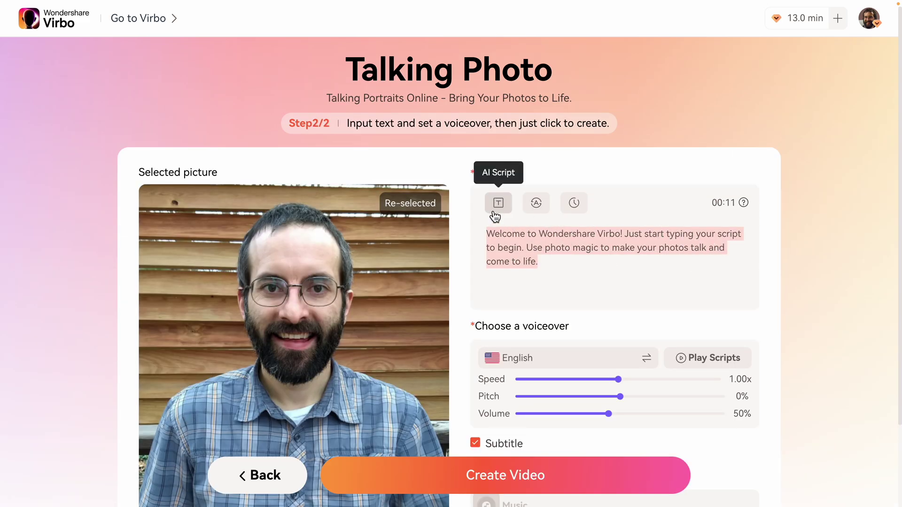
pyautogui.click(511, 209)
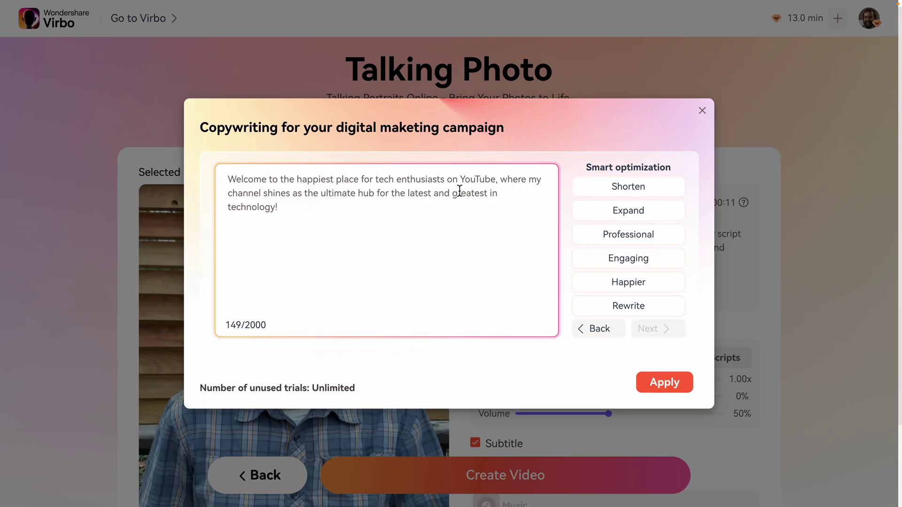
pyautogui.click(671, 386)
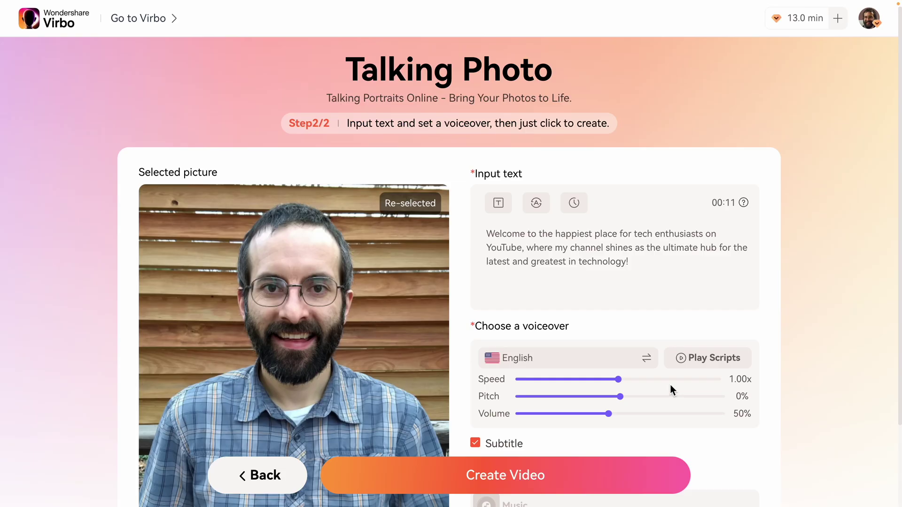
# Step: Set the talking photo's voiceover to the UK-flagged English voice described as Formal and Broadcast, checking the custom voiceovers as well
pyautogui.click(647, 358)
pyautogui.scroll(-10, 316, 296)
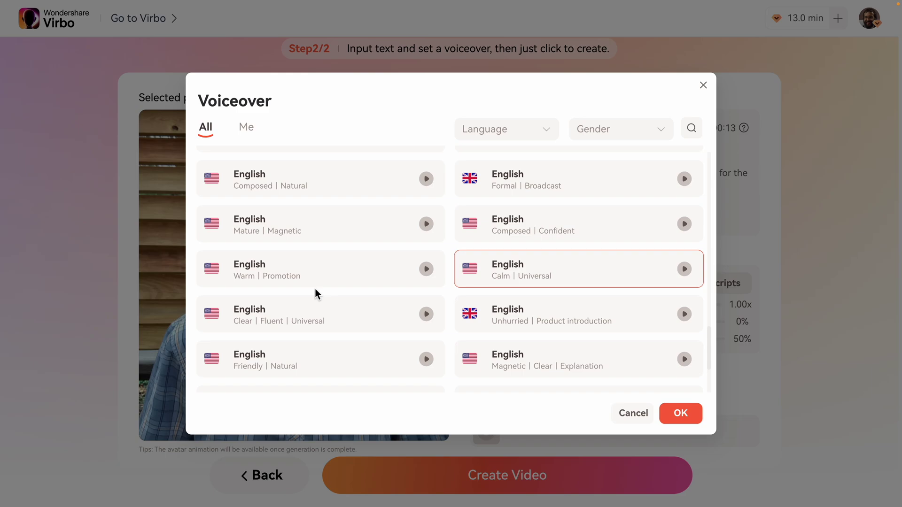
pyautogui.click(252, 133)
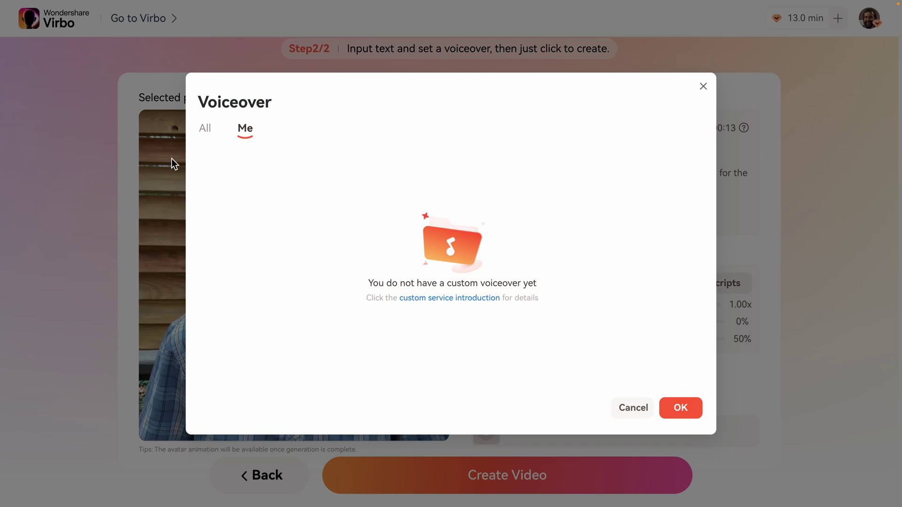
pyautogui.click(209, 133)
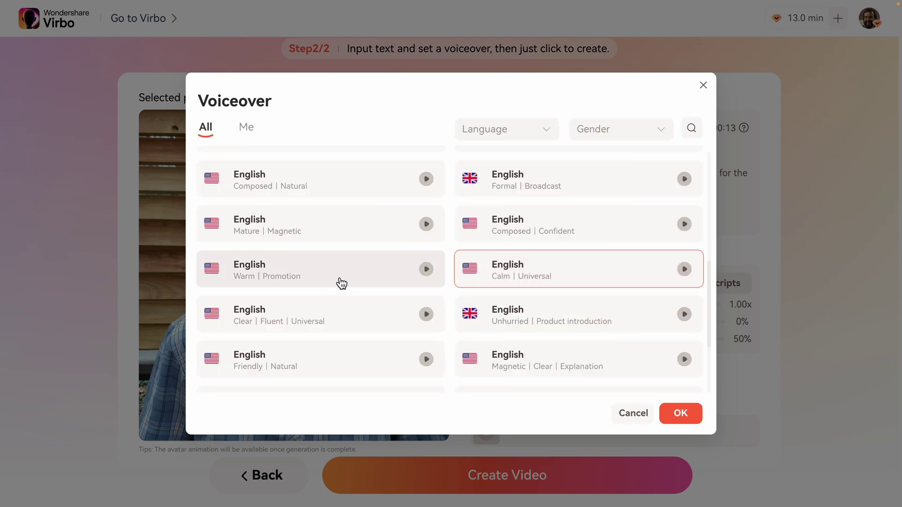
pyautogui.click(558, 192)
pyautogui.click(682, 413)
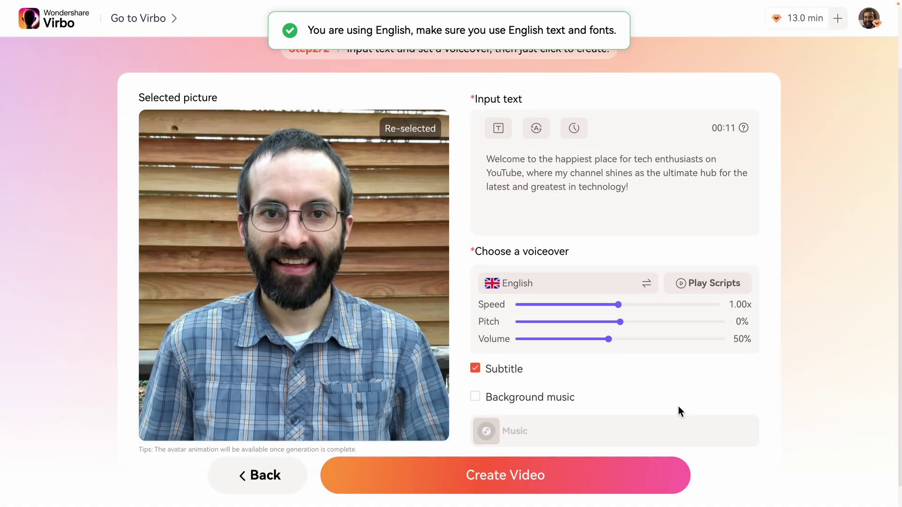
# Step: Create the talking photo video and open the finished creation for playback
pyautogui.scroll(-1, 502, 400)
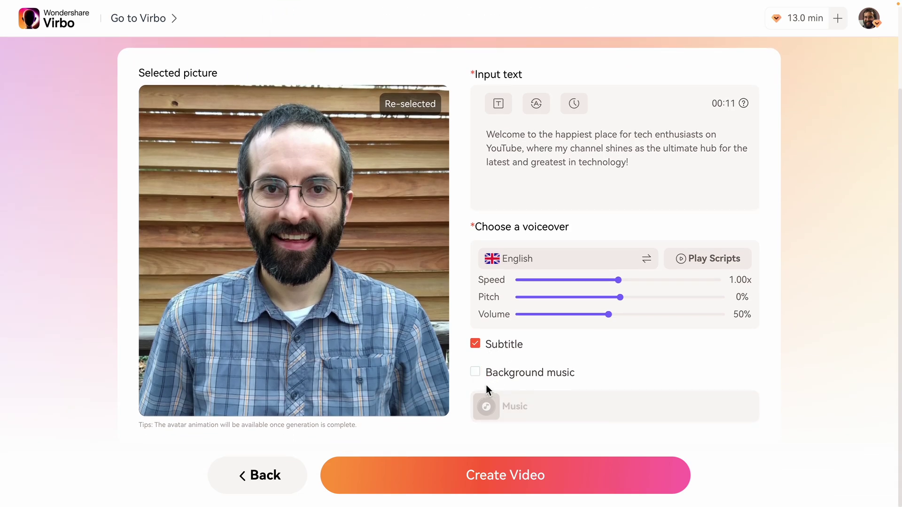
pyautogui.click(489, 475)
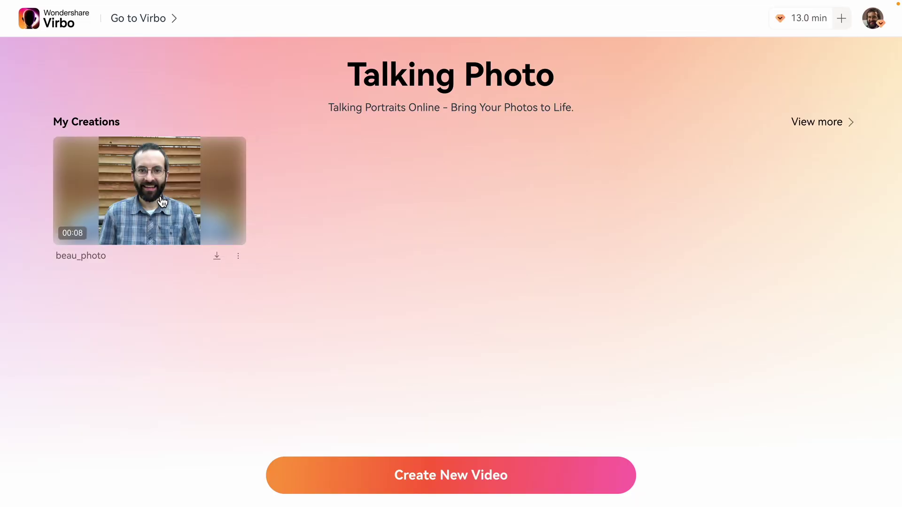
pyautogui.click(162, 202)
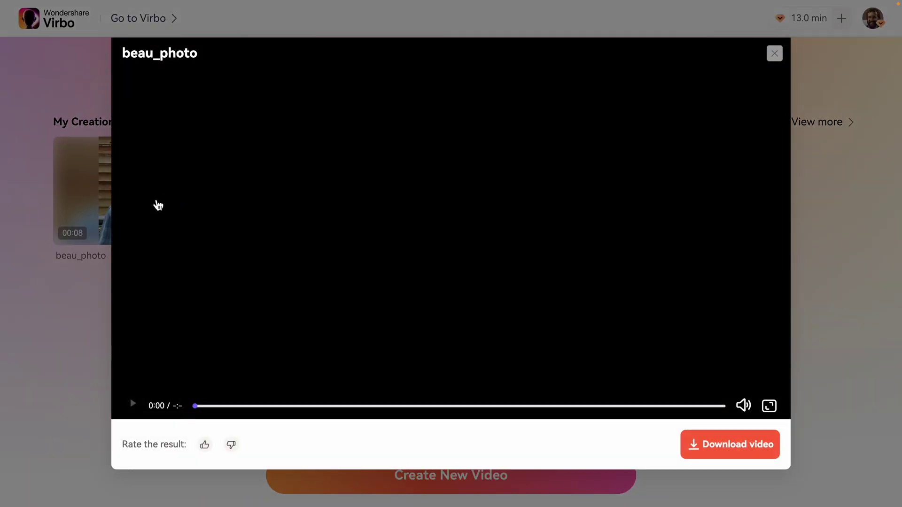